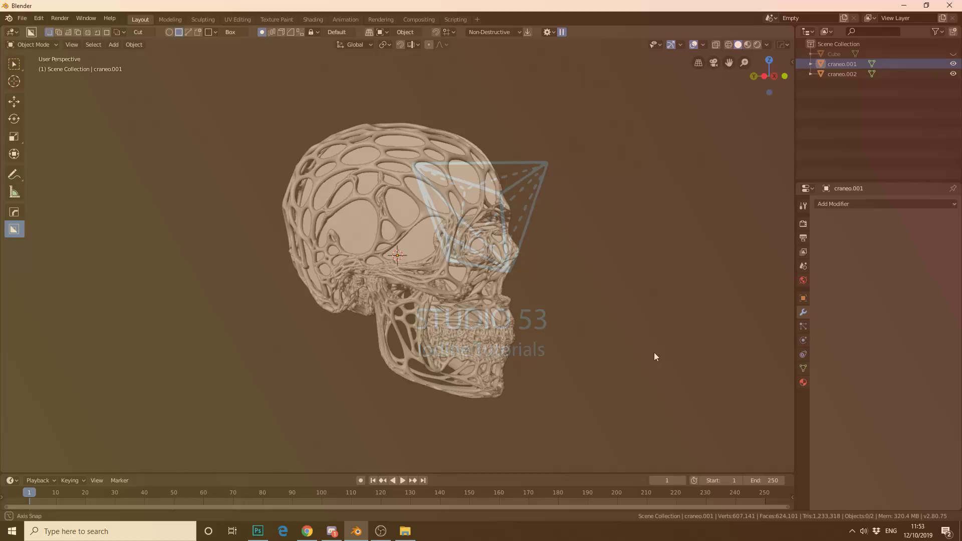
middle_drag(654, 353, 534, 355)
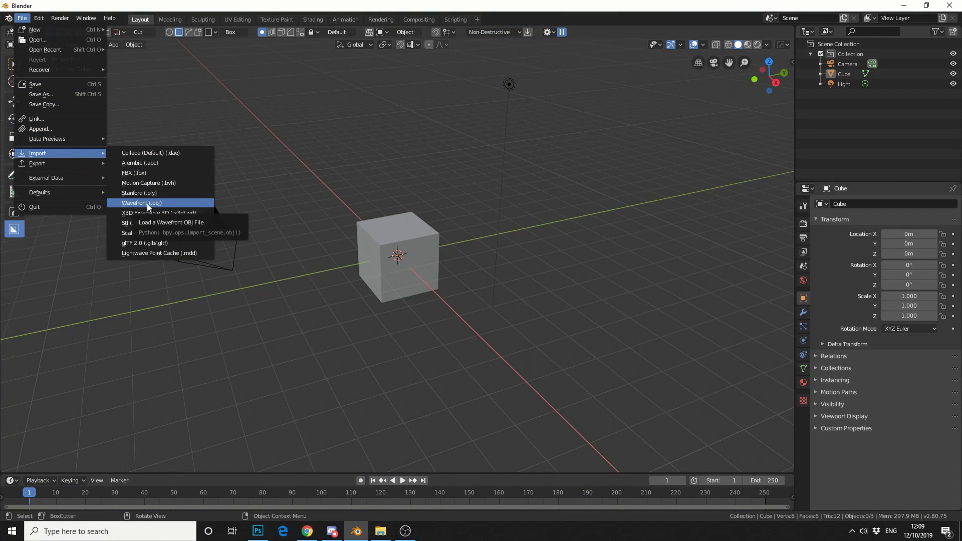
Import the craneo skull model as a Wavefront OBJ from the Desktop folder
click(146, 203)
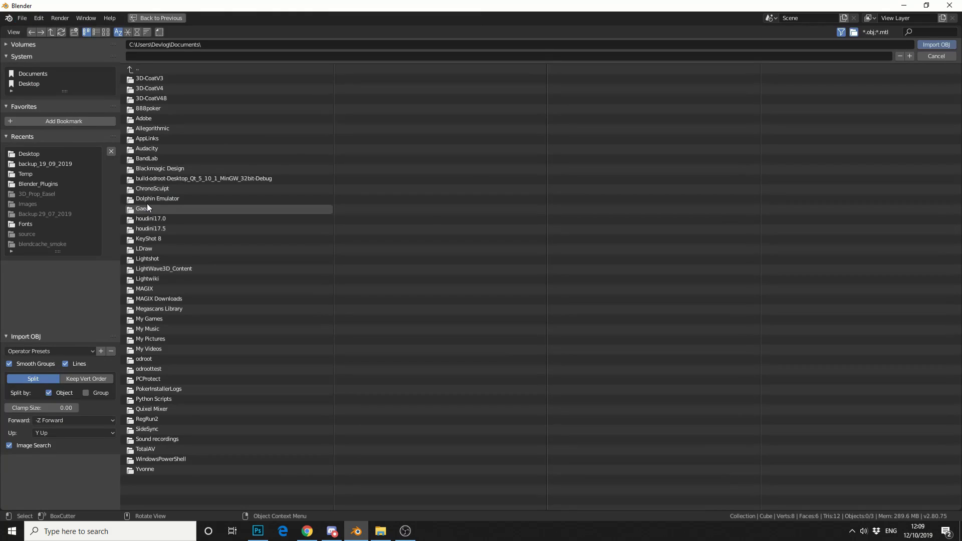
click(32, 82)
click(164, 137)
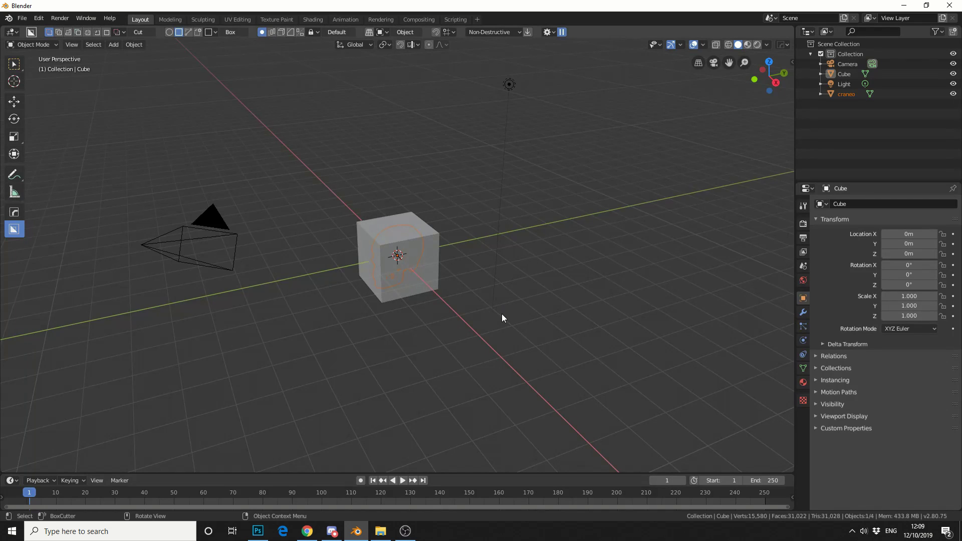
Hide the default cube temporarily to look at the imported skull inside it, and show the cube again
click(425, 281)
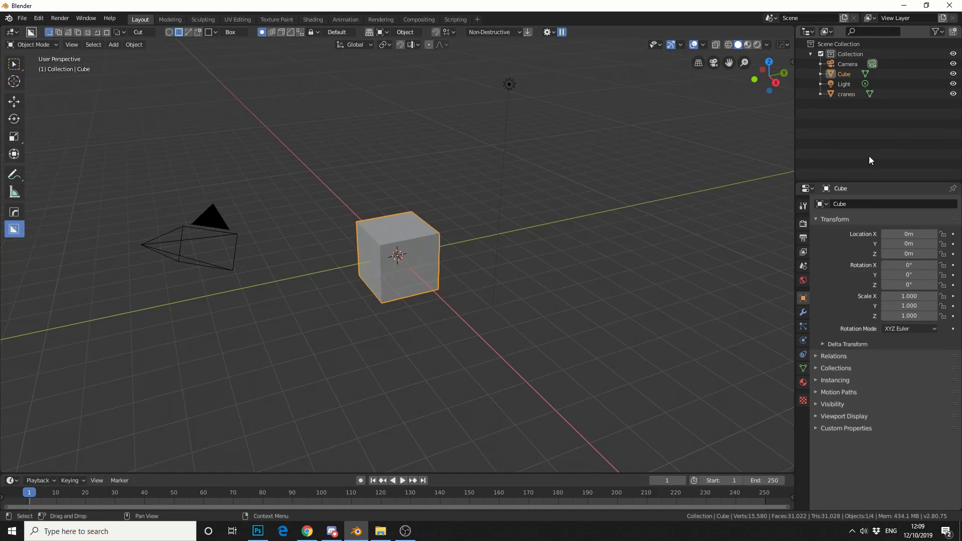
click(954, 75)
middle_drag(429, 323, 490, 339)
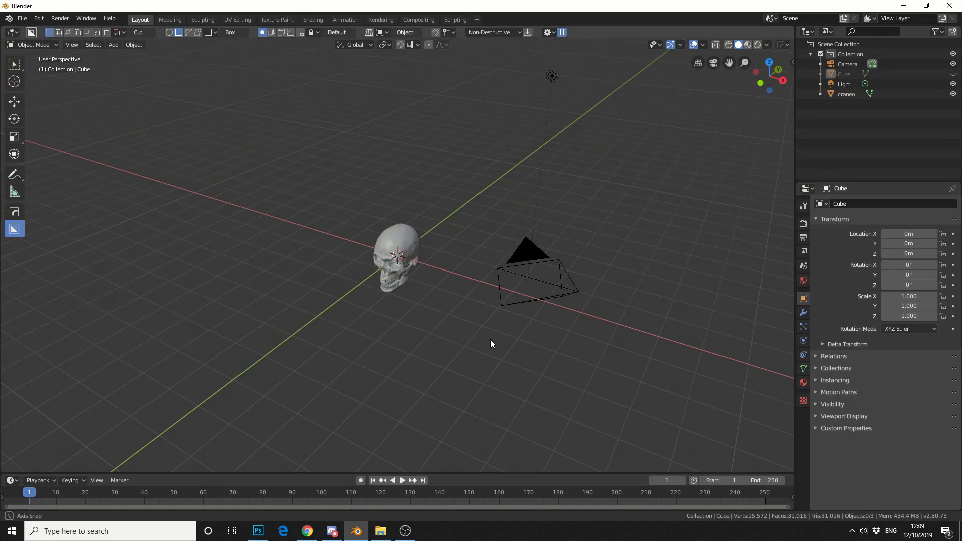
click(953, 74)
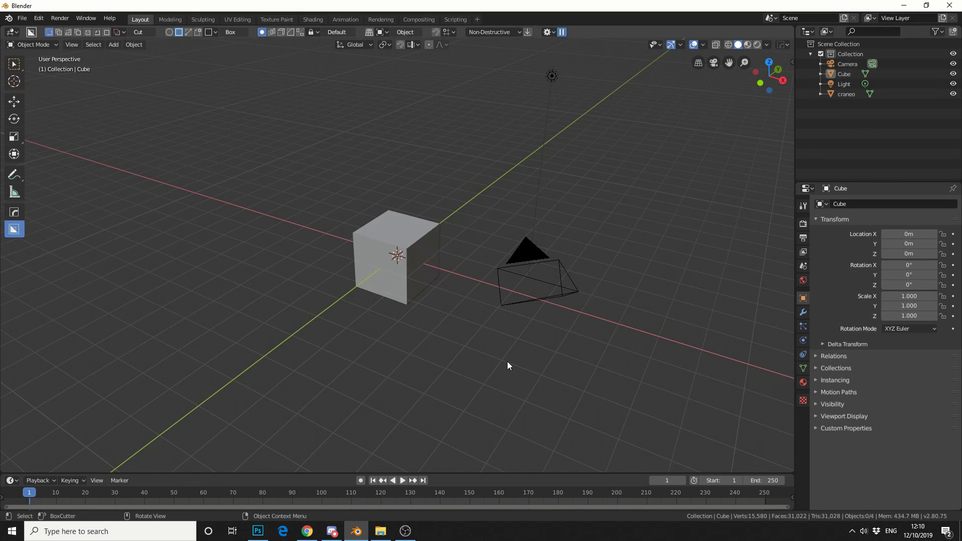
Set the cube's X location to 1 m so it covers one half of the skull
scroll(507, 362, up, 4)
click(406, 278)
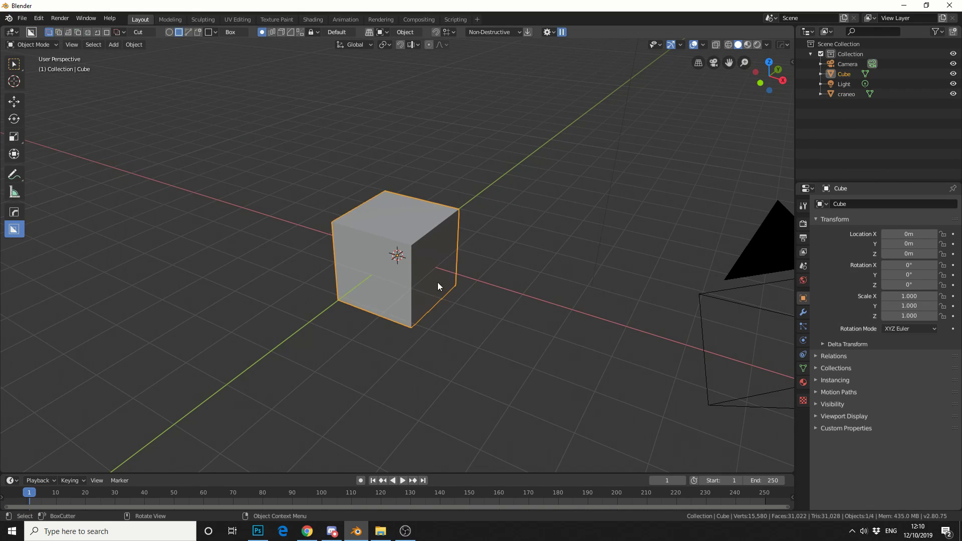
click(916, 234)
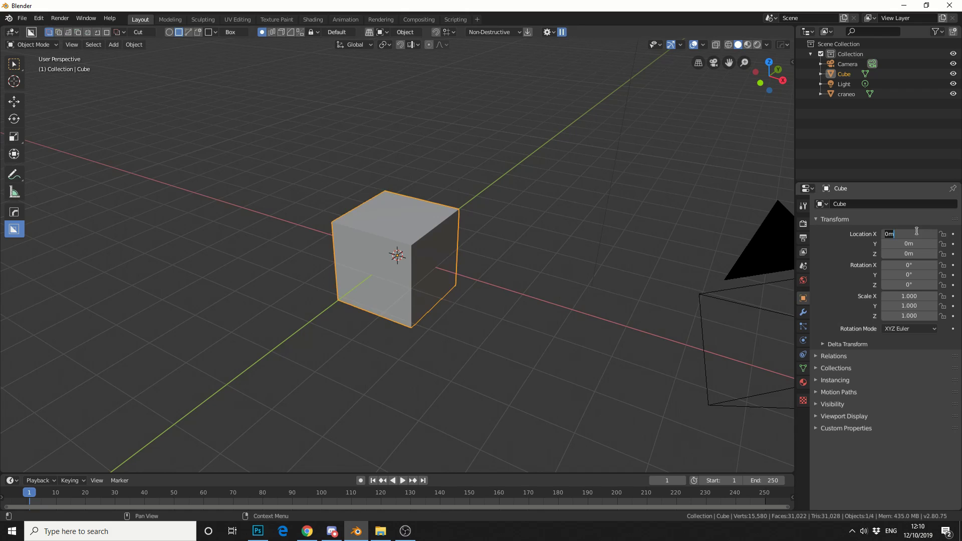
text(1)
key(Return)
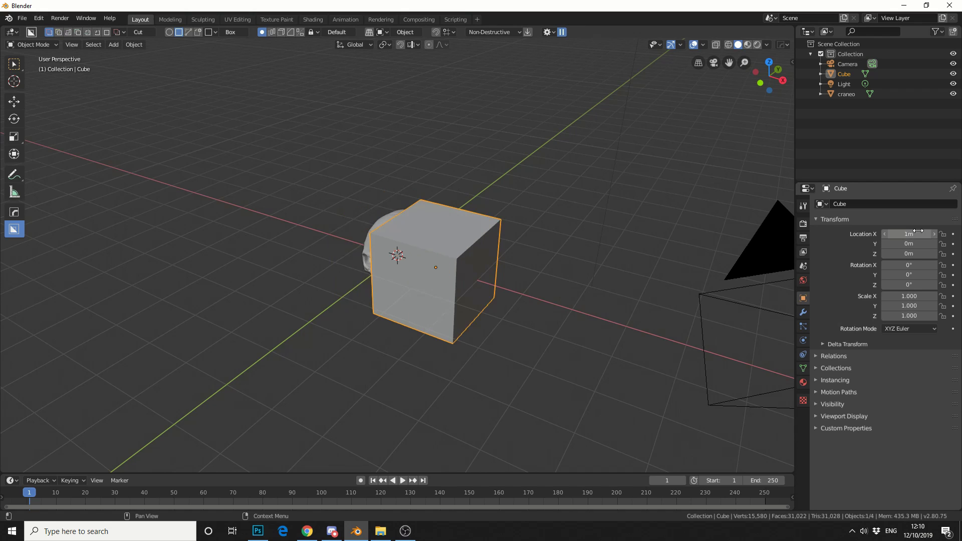
Duplicate the craneo skull object in the scene collection by copying and pasting it
middle_drag(701, 358, 666, 357)
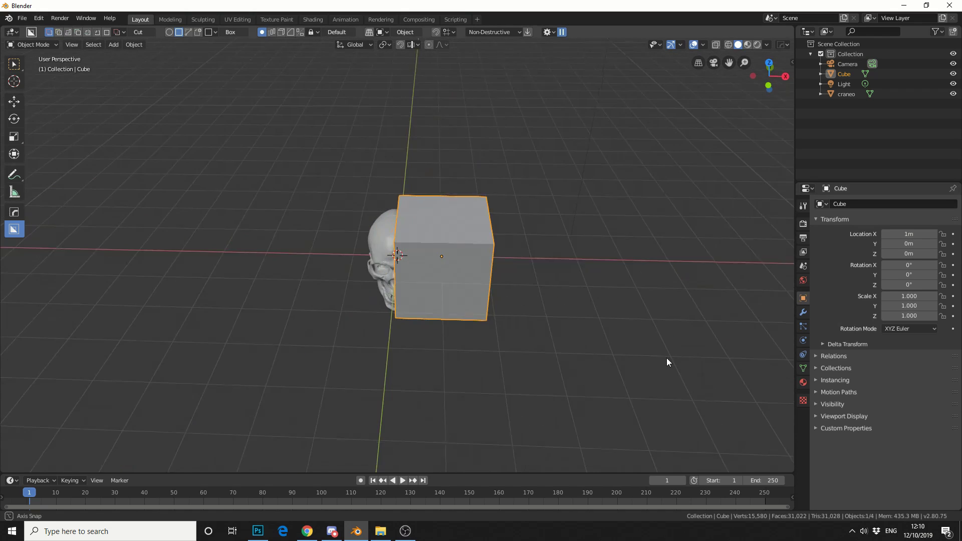
click(393, 247)
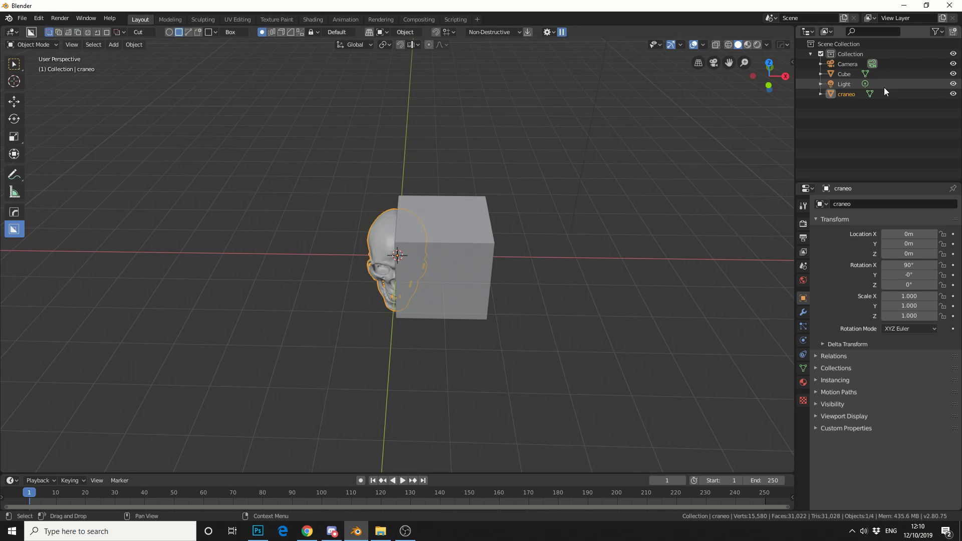
right_click(843, 94)
click(843, 96)
right_click(843, 107)
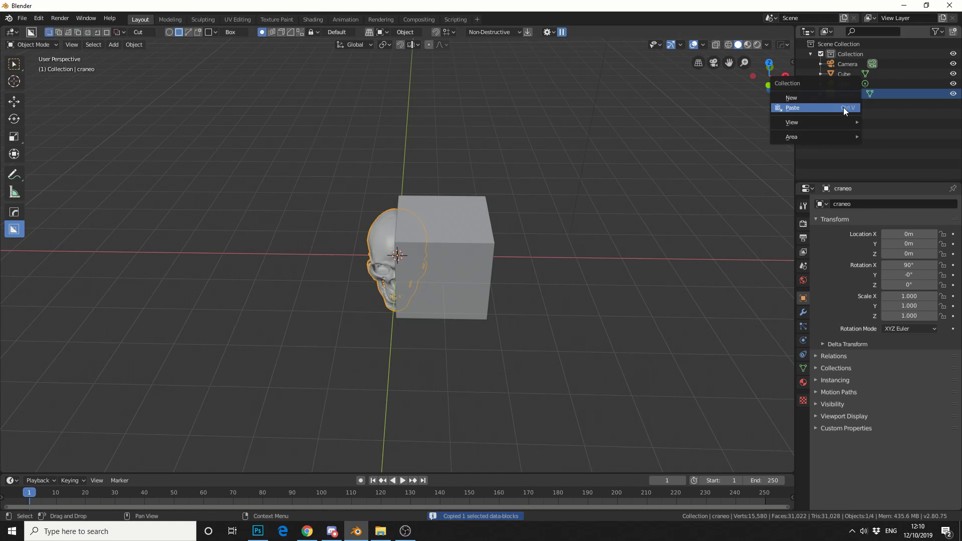
click(825, 109)
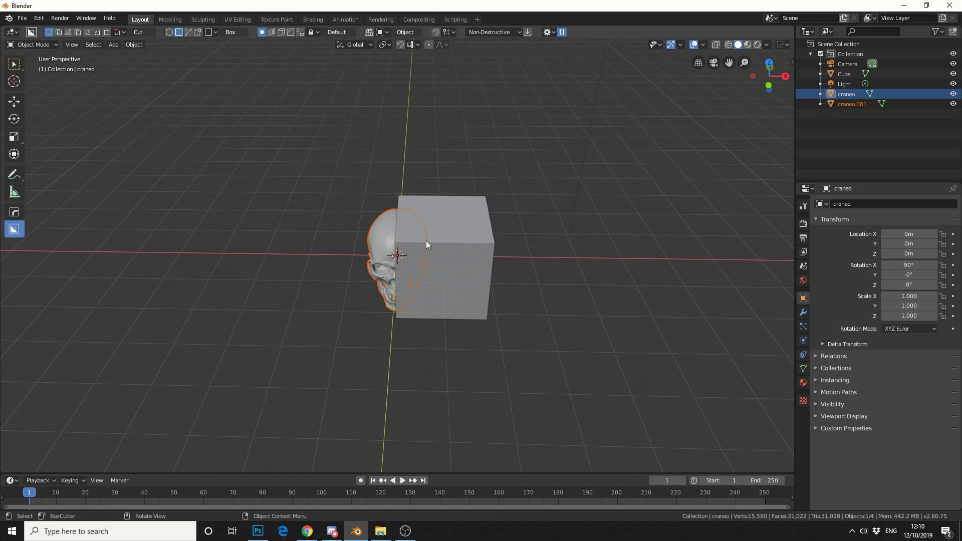
Add a Boolean modifier to craneo with operation Difference and Cube as the object, and apply it
key(alt+a)
click(386, 241)
click(803, 313)
click(850, 204)
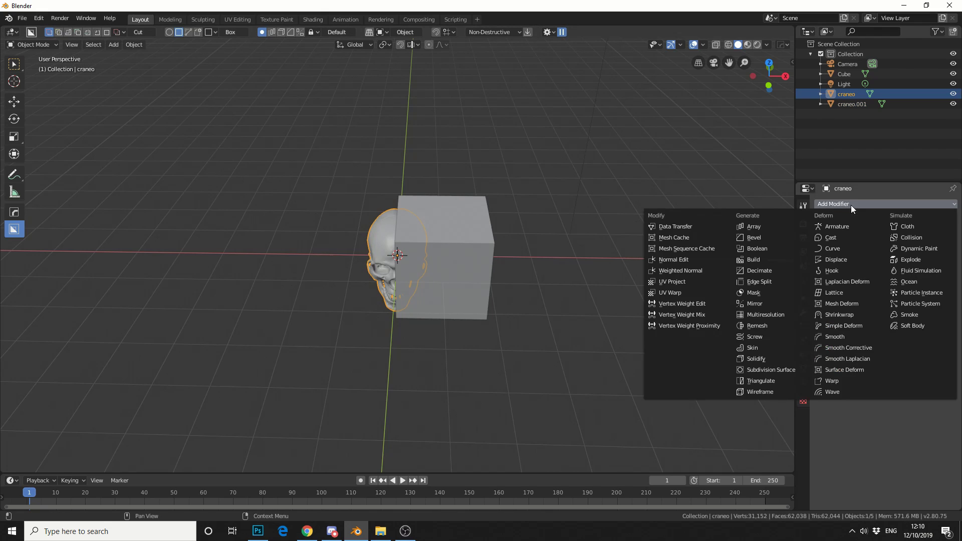
click(762, 249)
click(916, 259)
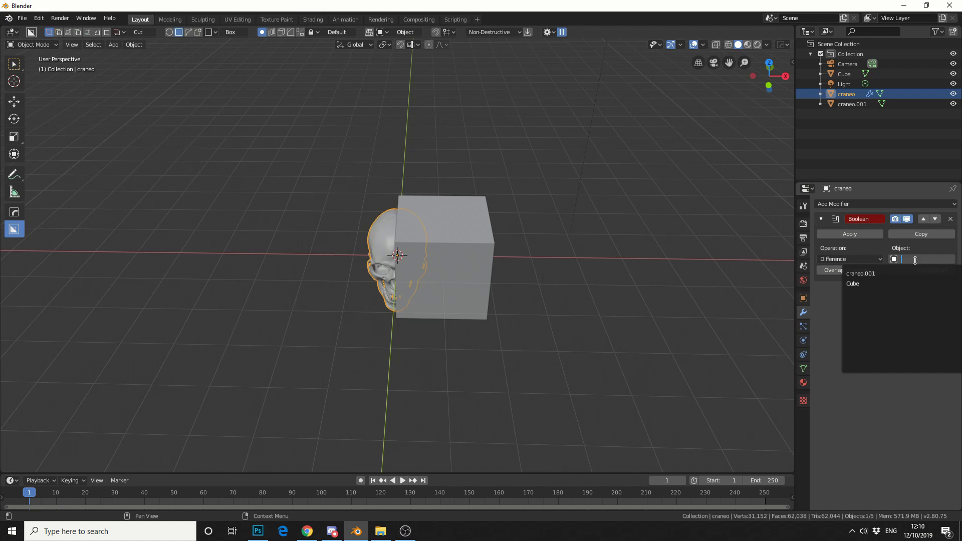
click(879, 283)
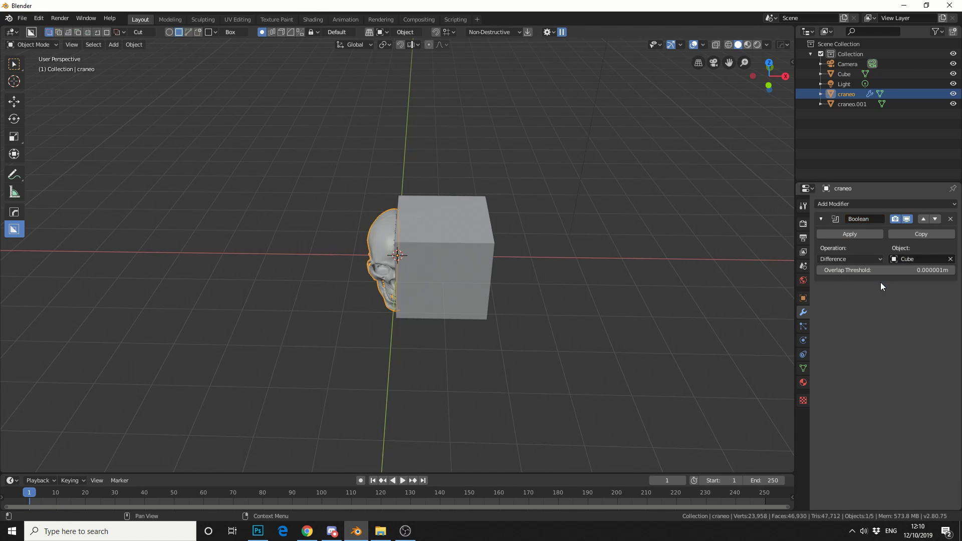
click(854, 235)
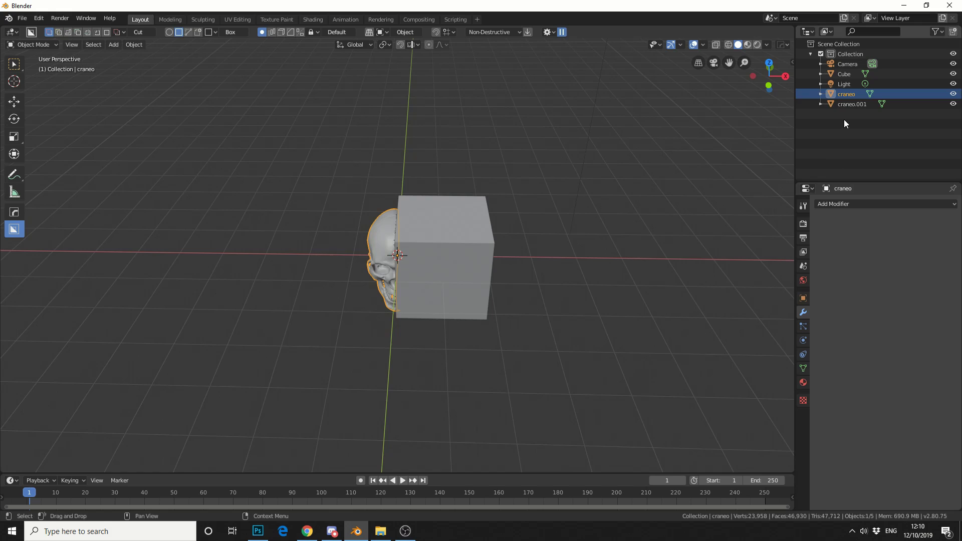
Set the cube's X location to -1 m so it covers the other half of the skull
click(851, 106)
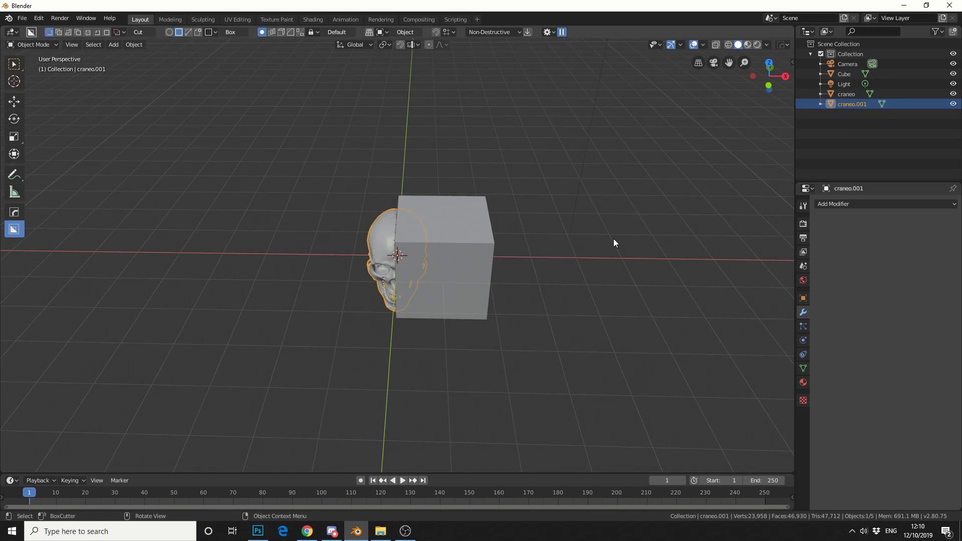
click(484, 237)
click(803, 298)
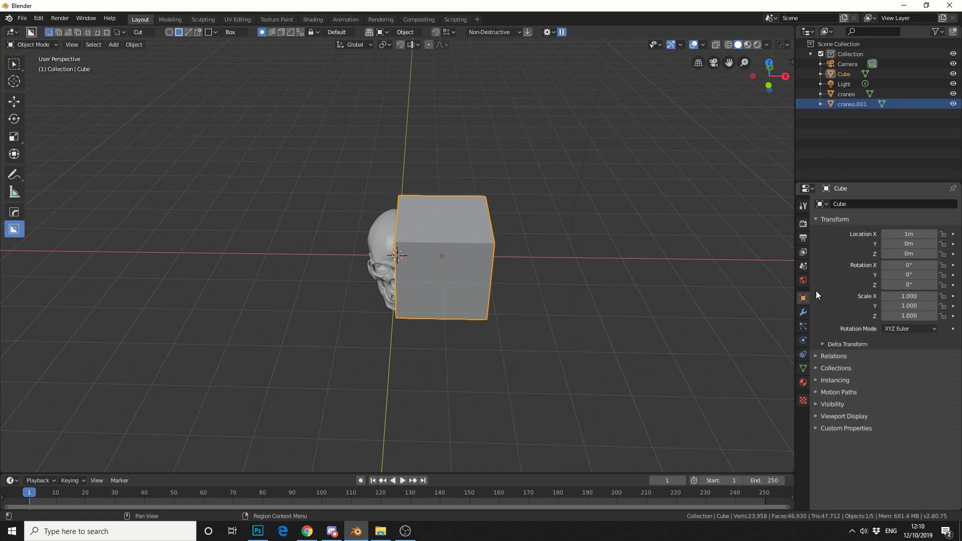
click(897, 234)
text(-1)
key(Return)
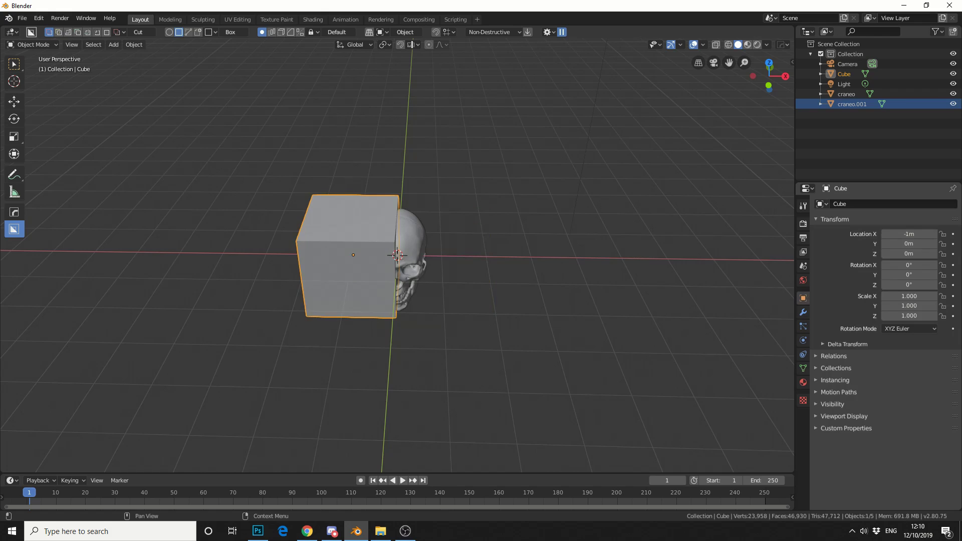
Add a Boolean Difference modifier to craneo.001 using Cube as the object, and apply it
click(408, 230)
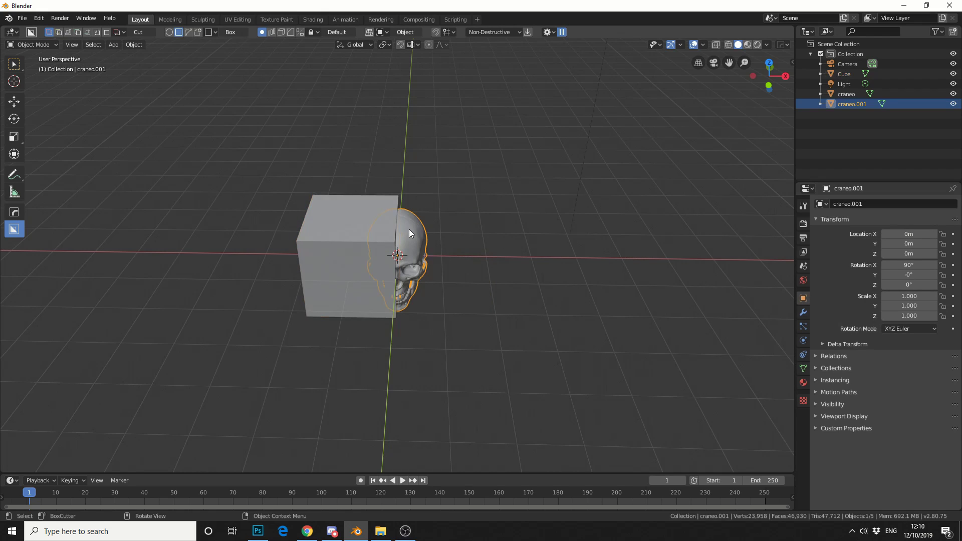
click(803, 312)
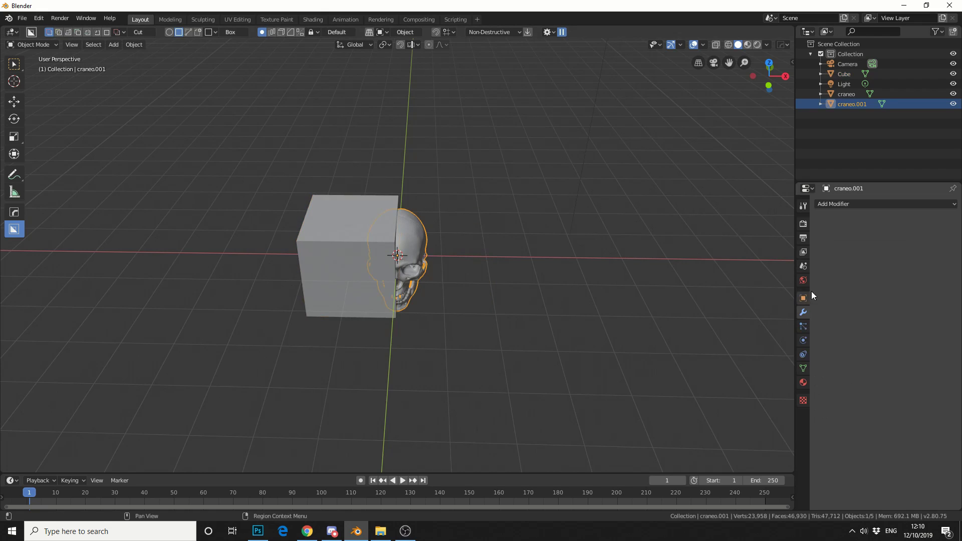
click(841, 205)
click(764, 250)
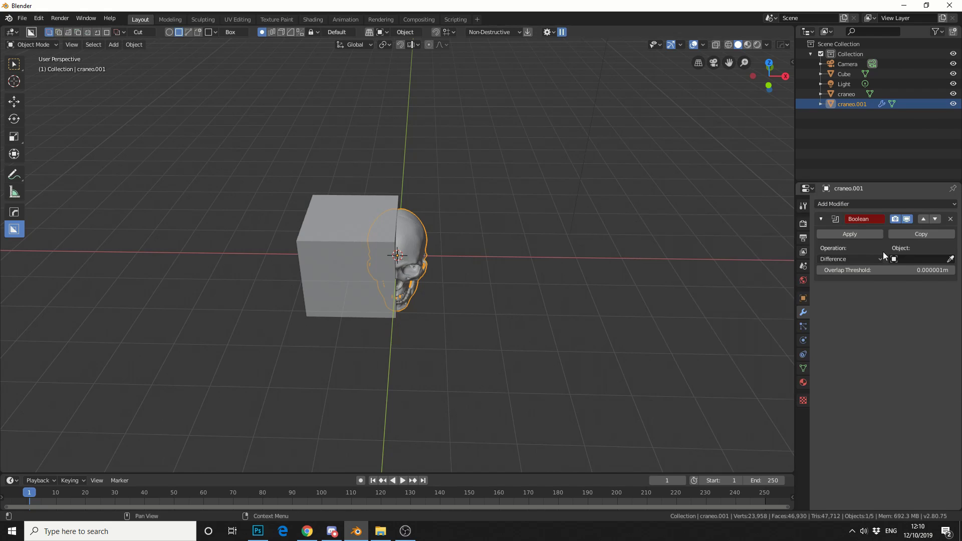
click(914, 259)
click(882, 279)
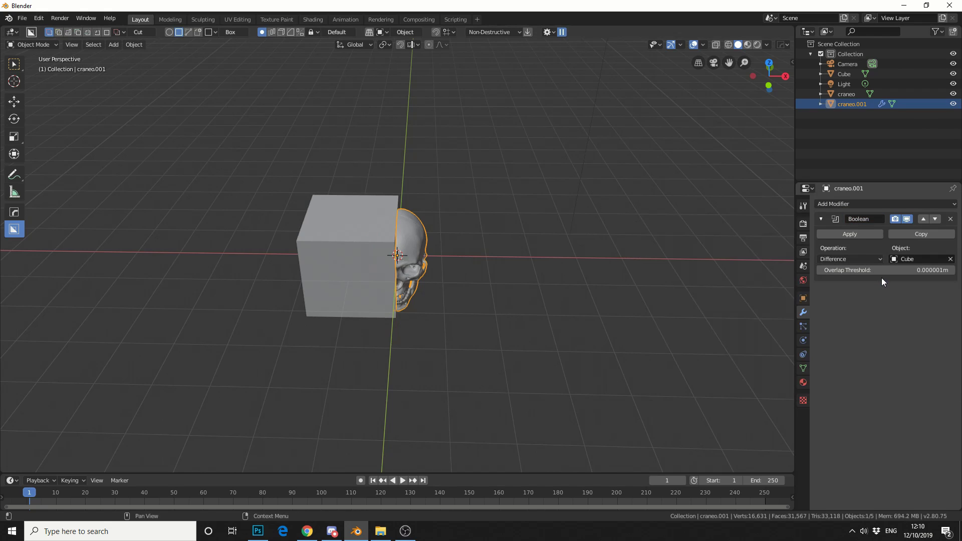
click(850, 234)
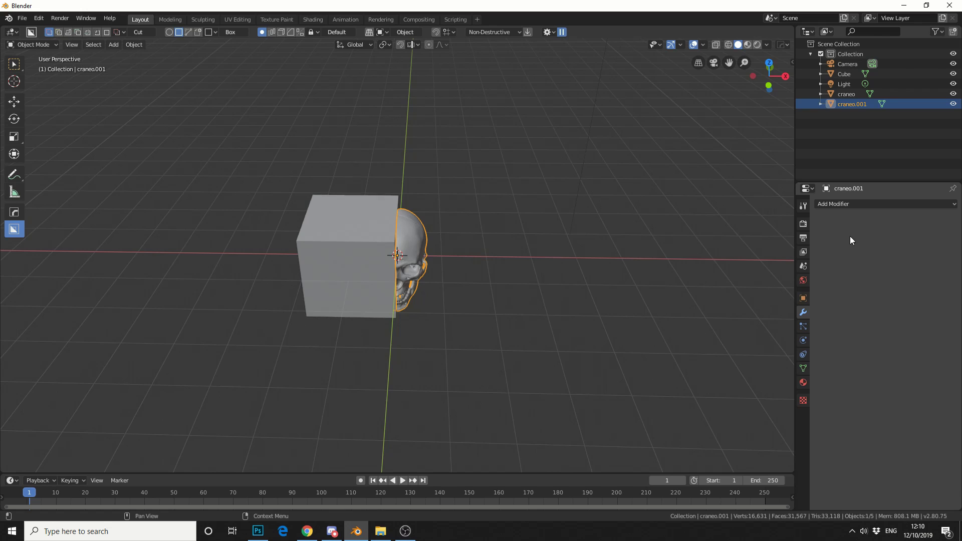
Delete the cube used for cutting the two skull halves
click(347, 227)
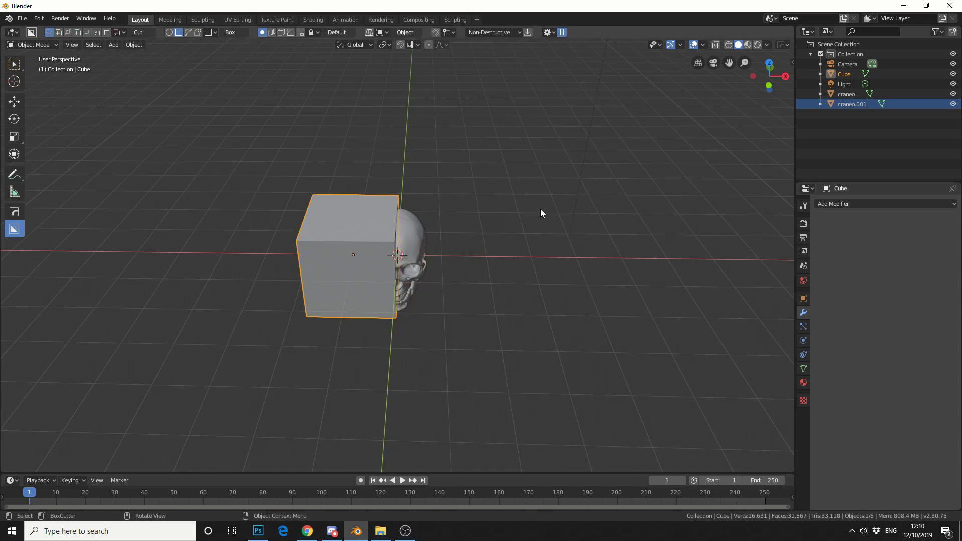
key(Delete)
middle_drag(540, 213, 548, 276)
Move the craneo.001 half away from the other half with the Move tool to check the cut, and undo the move
click(440, 230)
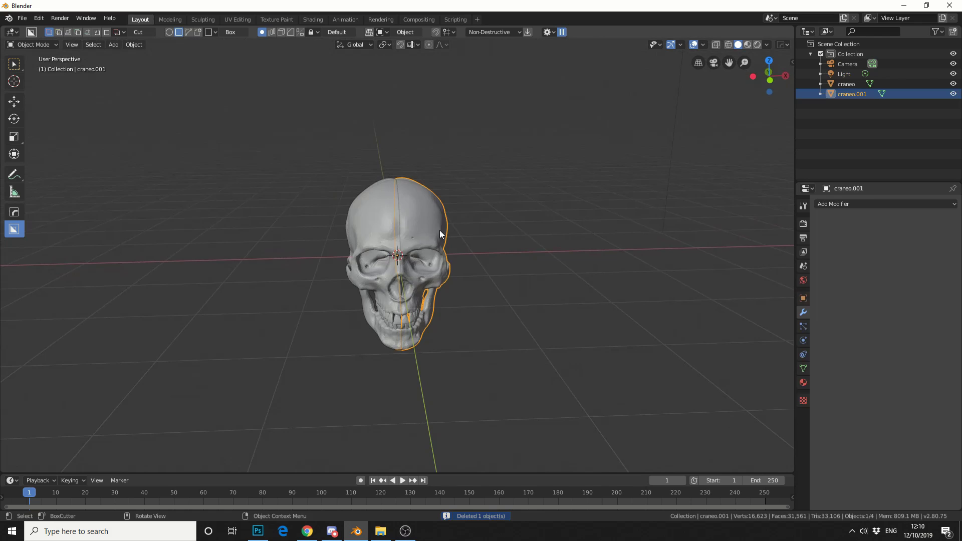
click(14, 102)
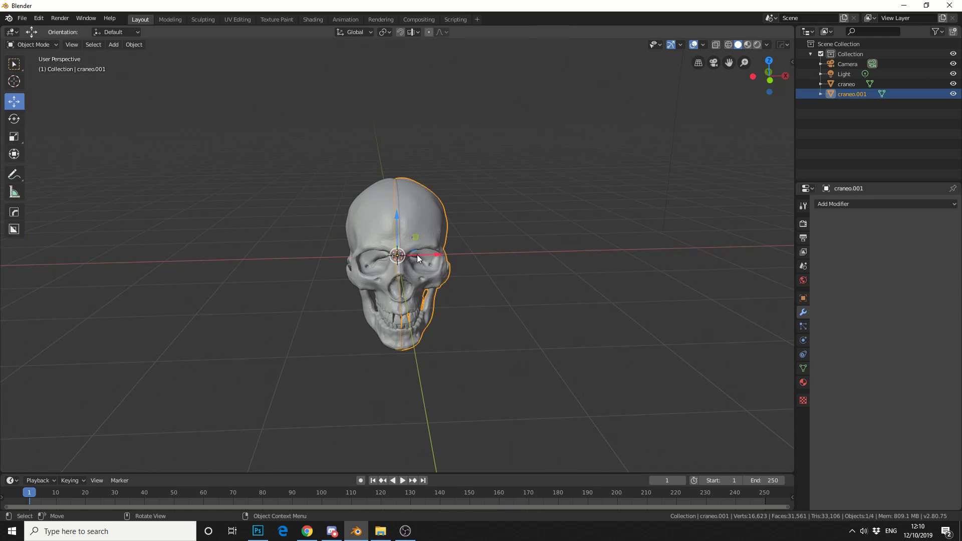
drag(416, 255, 423, 275)
key(ctrl+z)
middle_drag(423, 276, 490, 259)
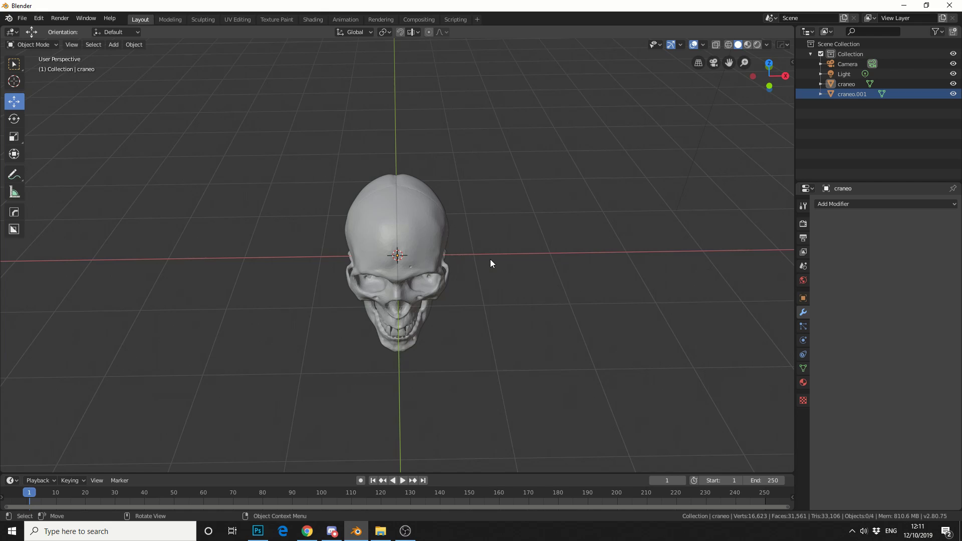
Select the craneo half and set the BY-GEN modify mode to Organic Shell
click(379, 250)
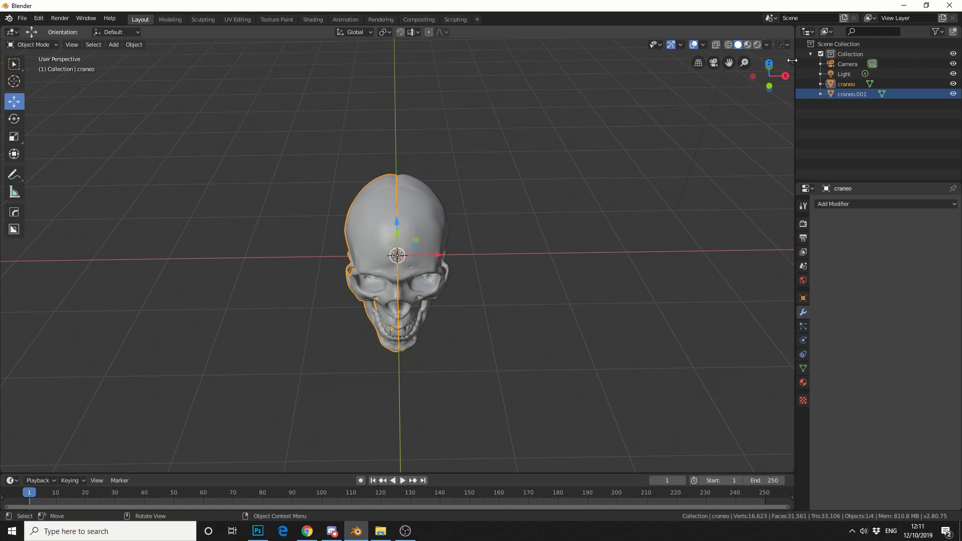
key(n)
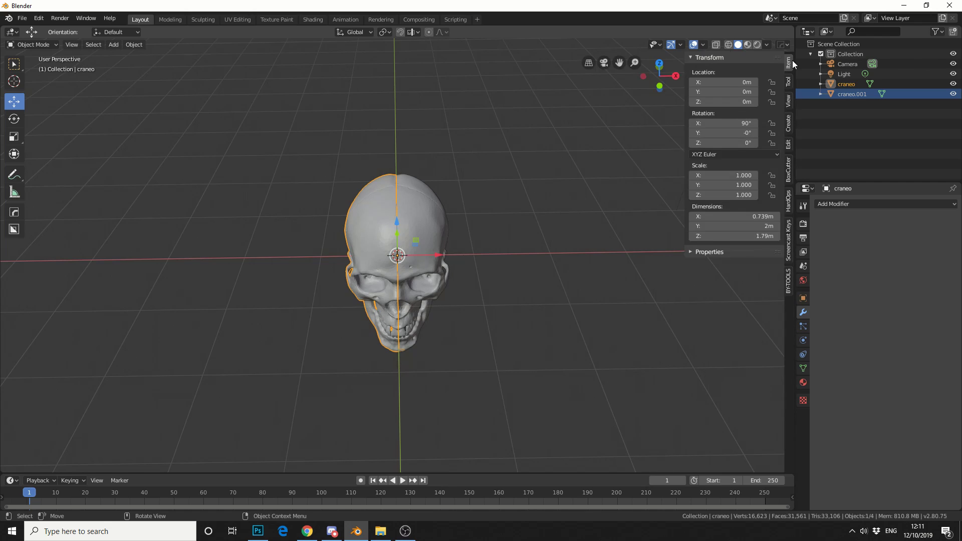
click(788, 288)
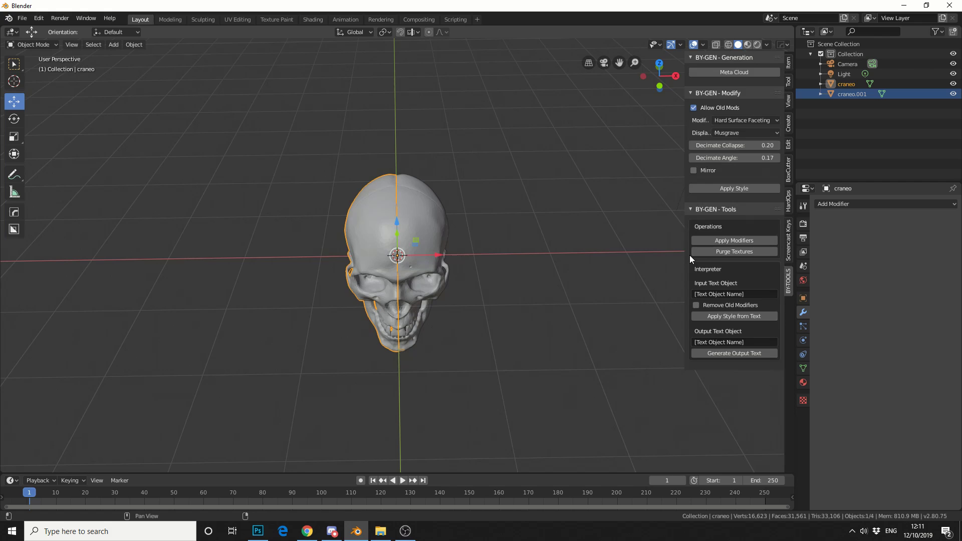
drag(683, 254, 531, 242)
click(619, 121)
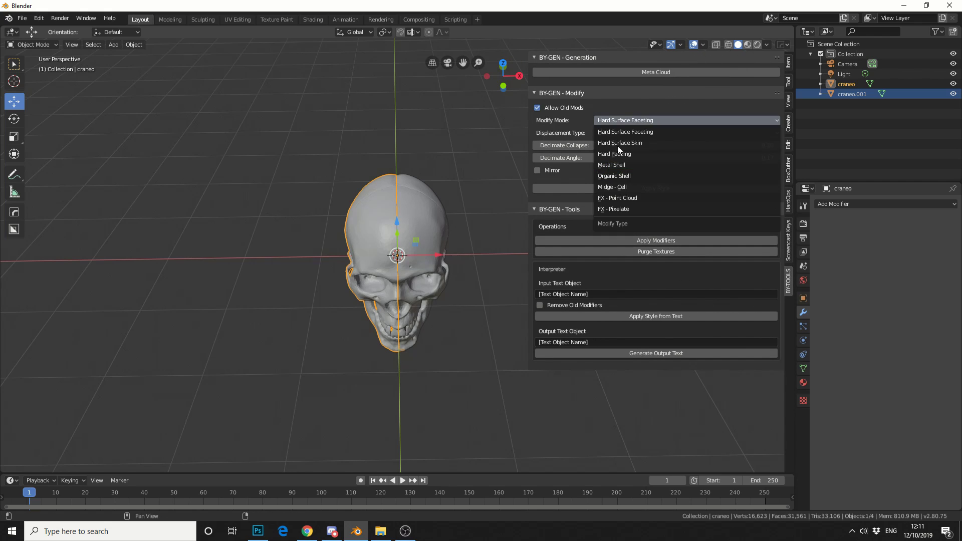
click(624, 121)
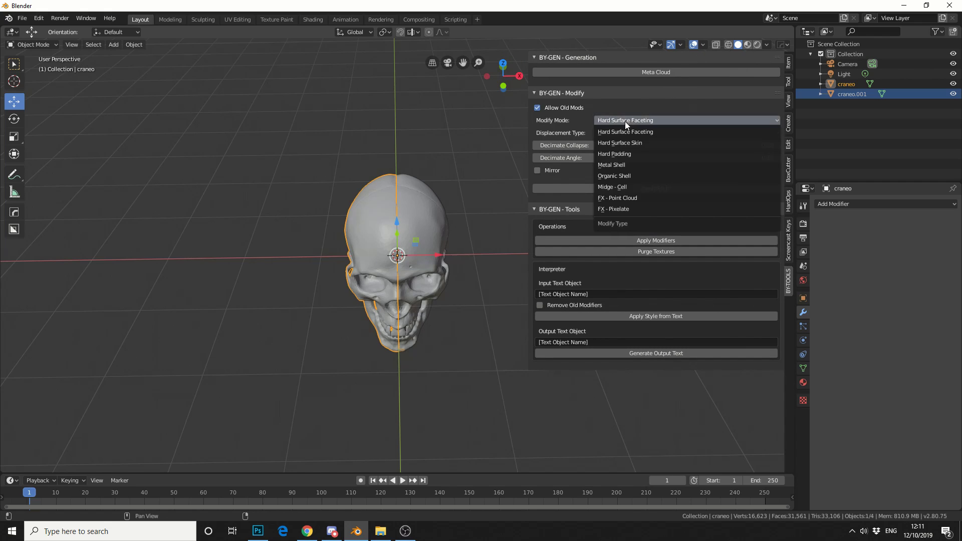
click(628, 174)
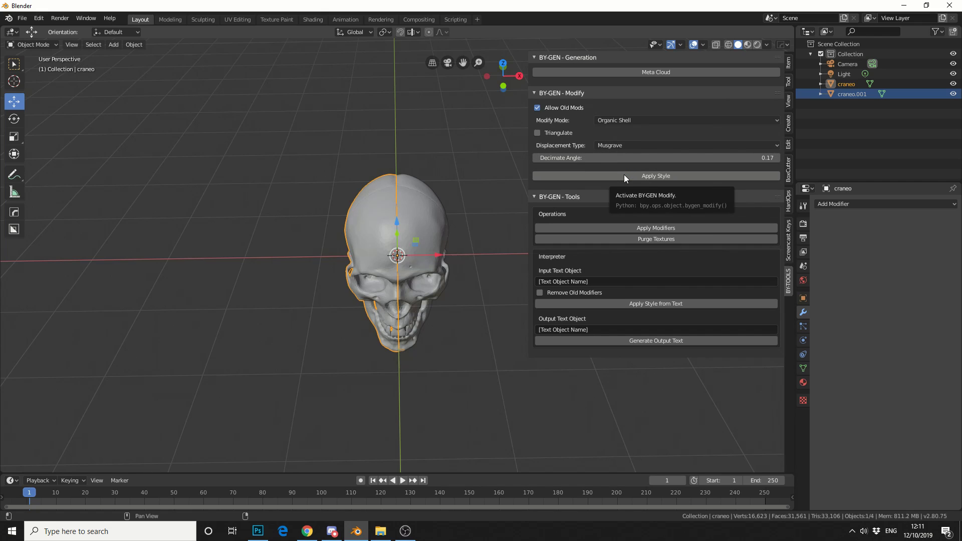
Apply the Organic Shell style to the craneo half and turn off Even Thickness in its Wireframe modifier
click(624, 176)
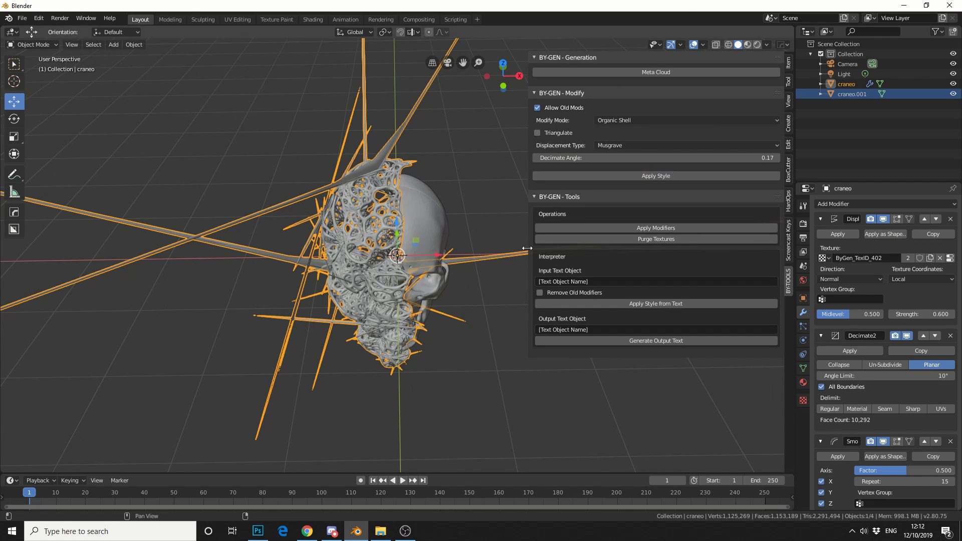
scroll(857, 337, down, 6)
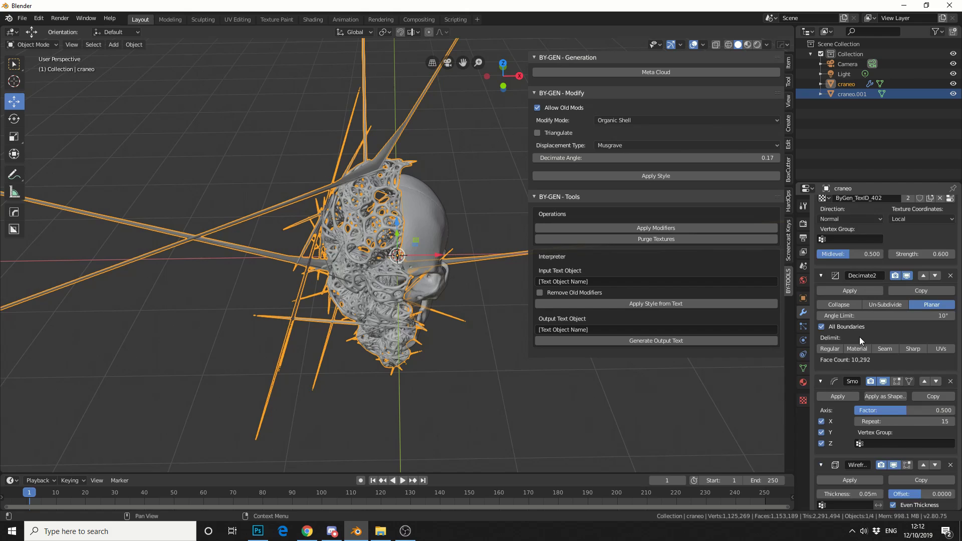
scroll(862, 341, down, 3)
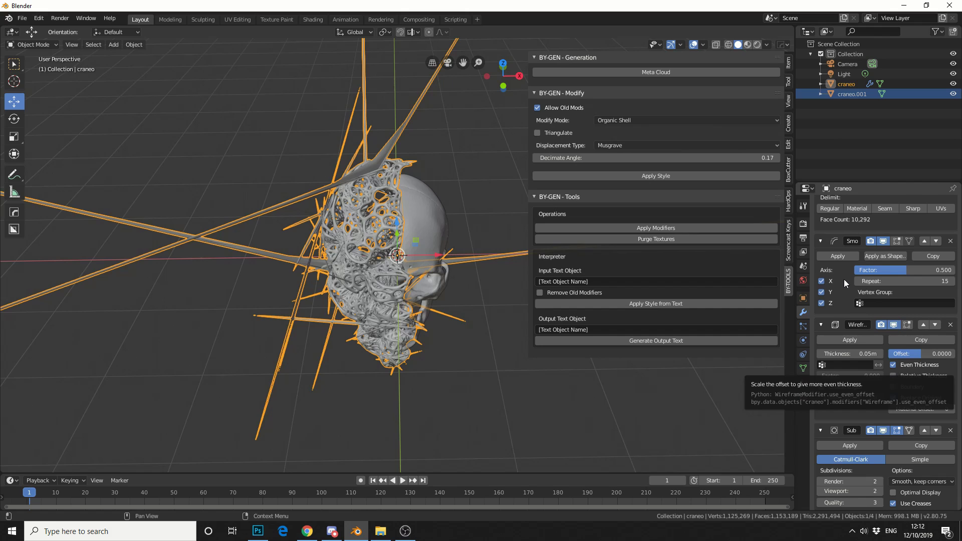
click(894, 363)
middle_drag(558, 398, 491, 352)
scroll(365, 213, up, 4)
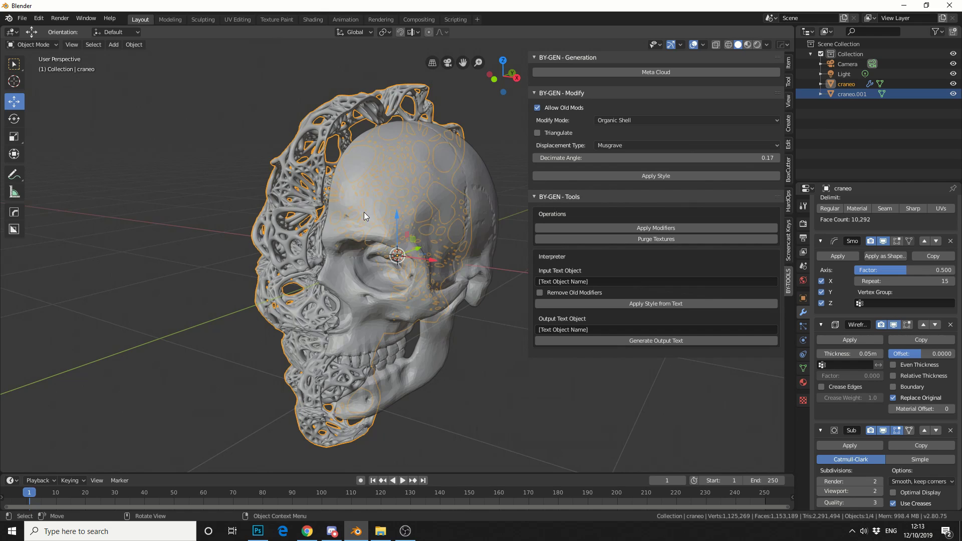
Turn off viewport display of craneo's Displace modifier, deselect the half and inspect the lattice against the solid half
scroll(868, 324, up, 8)
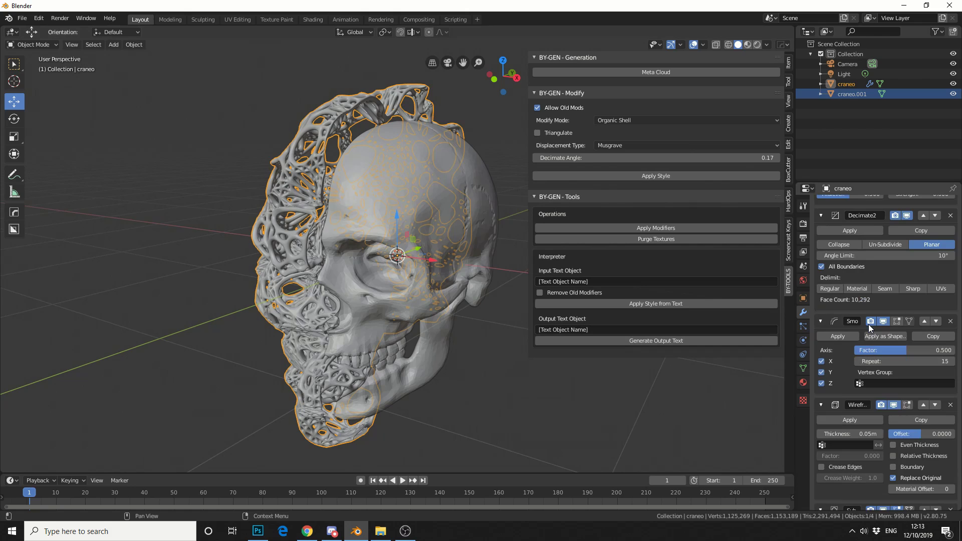
scroll(870, 323, up, 3)
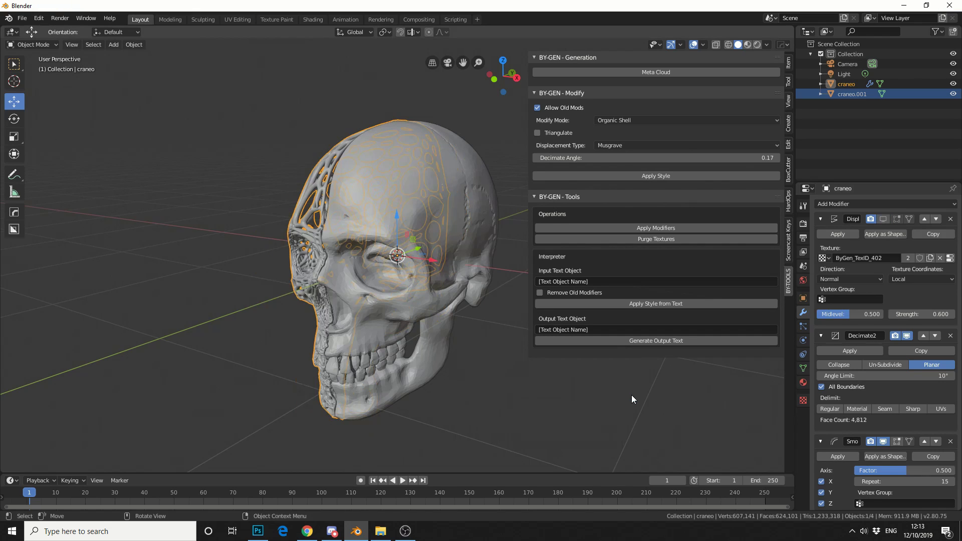
middle_drag(411, 431, 402, 159)
click(537, 388)
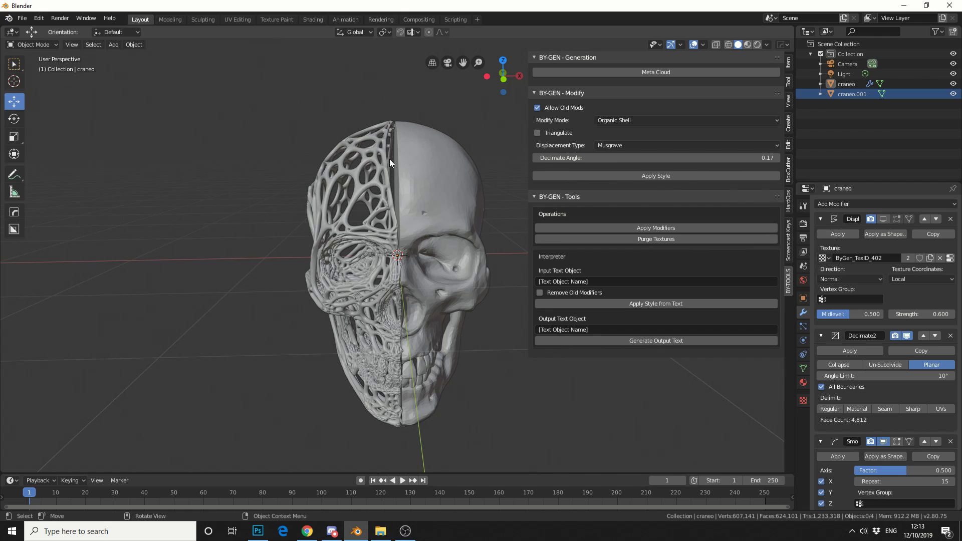
mouse_move(512, 341)
middle_down()
mouse_move(565, 366)
mouse_move(600, 365)
mouse_move(474, 359)
mouse_move(497, 357)
mouse_move(498, 334)
middle_up()
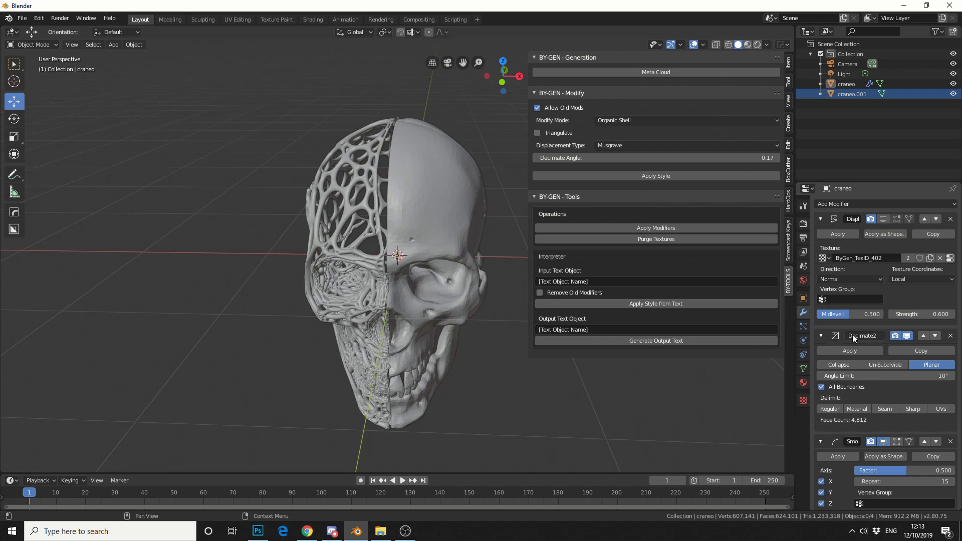
Set the Repeat value of craneo's Smooth modifier to 5
scroll(869, 335, down, 2)
scroll(870, 335, down, 1)
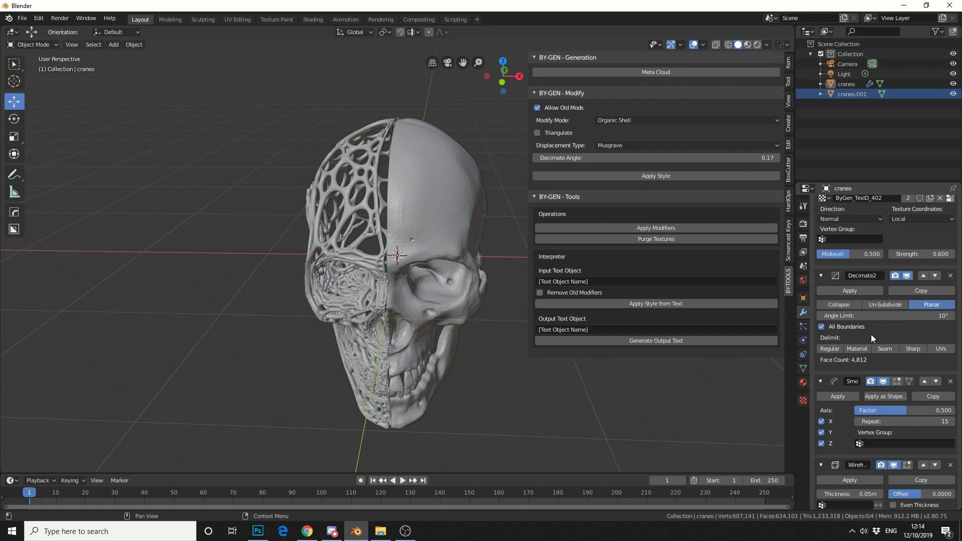
click(899, 419)
text(5)
key(Return)
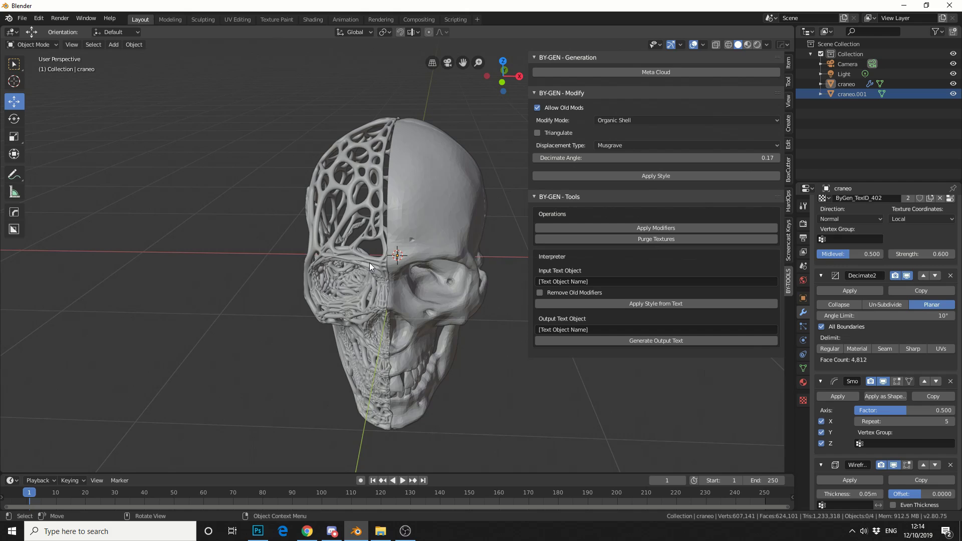
Set the Smooth modifier's Factor to 0.1 and check the lattice half from another angle
click(920, 408)
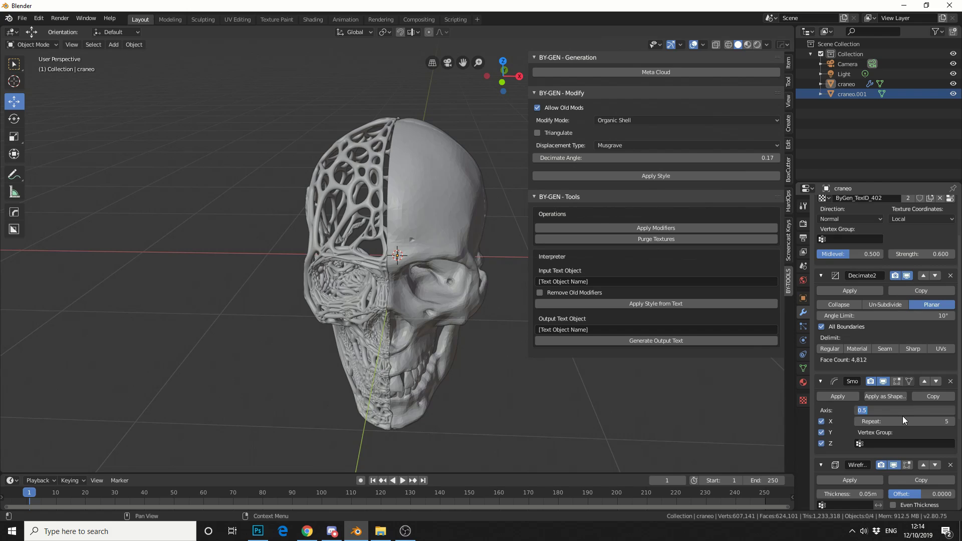
key(Return)
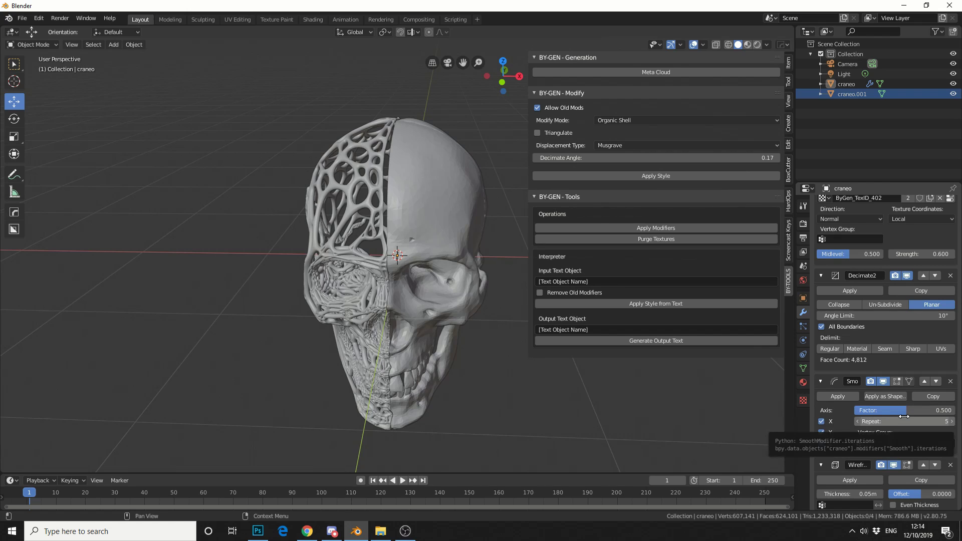
click(909, 410)
text(0.1)
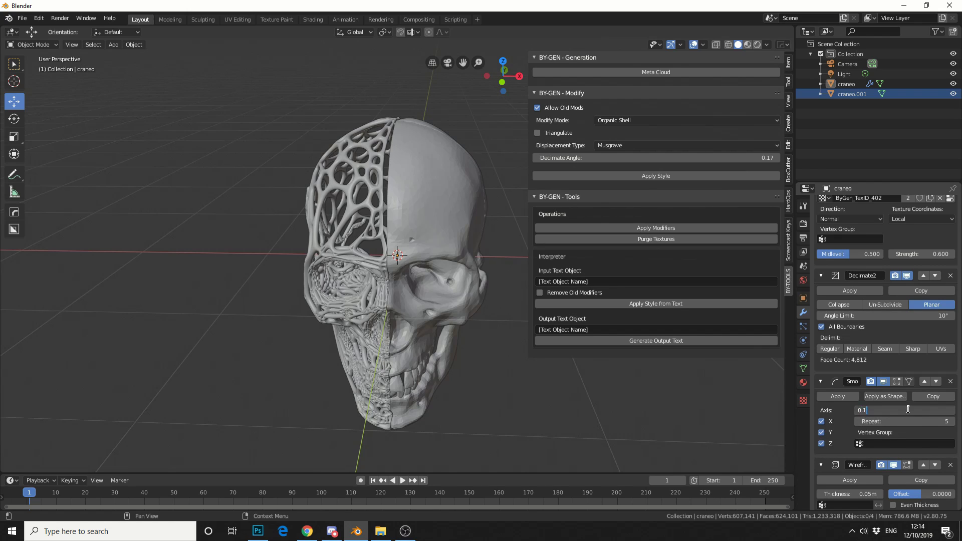
key(Return)
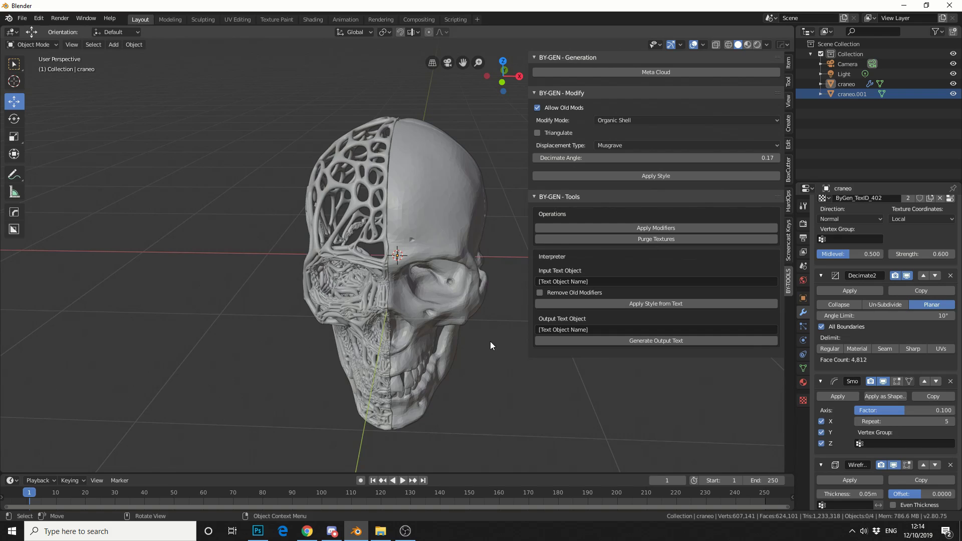
middle_drag(490, 342, 522, 336)
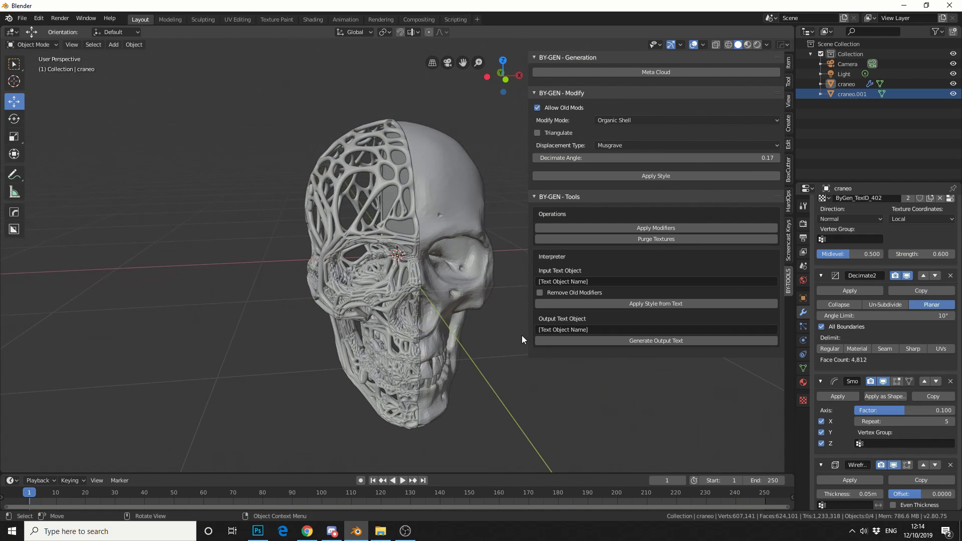
Set the Smooth modifier's Repeat to 10 and inspect the skull from both sides
click(907, 426)
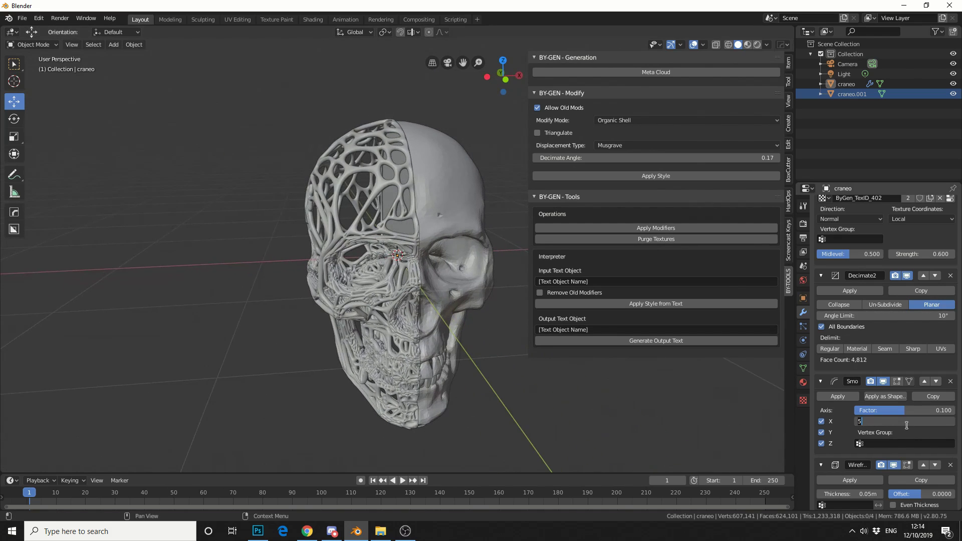
text(10)
key(Return)
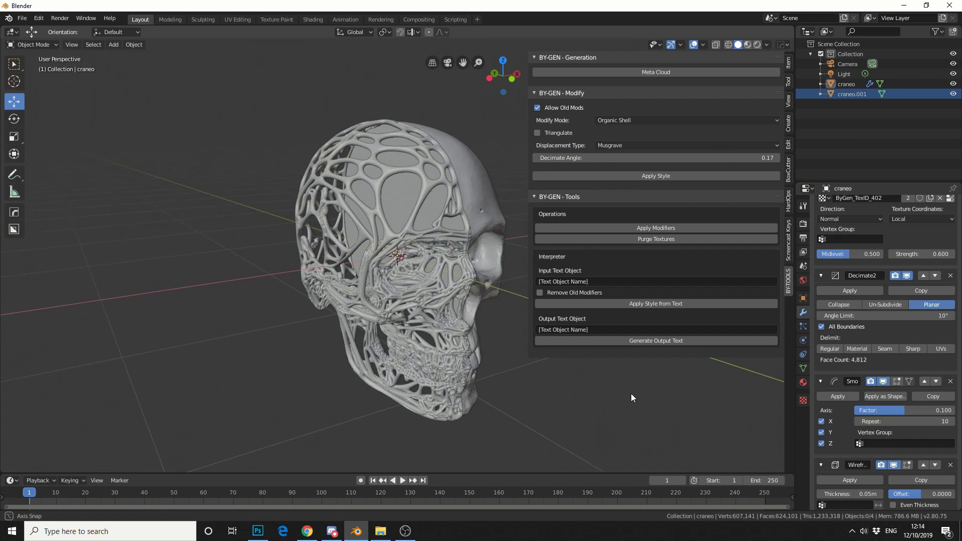
middle_drag(631, 393, 557, 396)
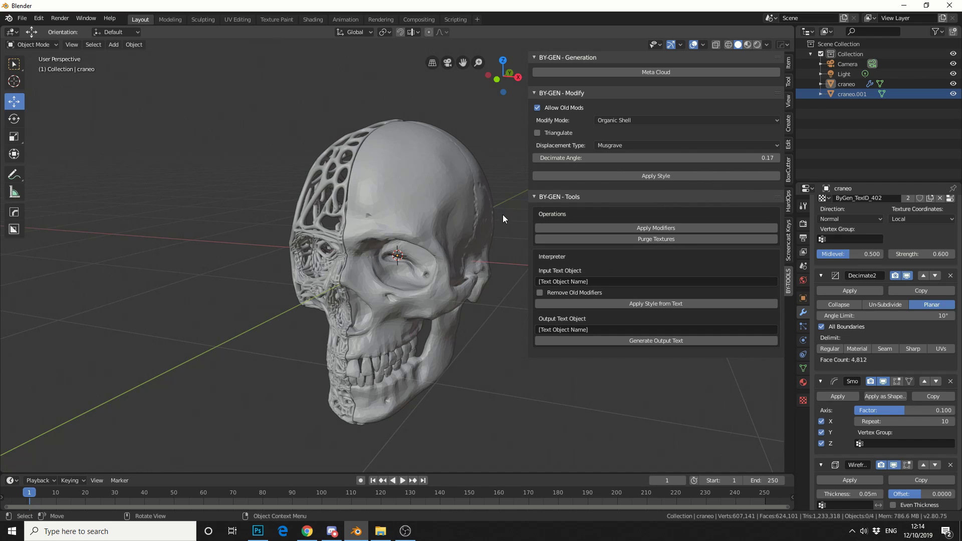
middle_drag(444, 380, 469, 377)
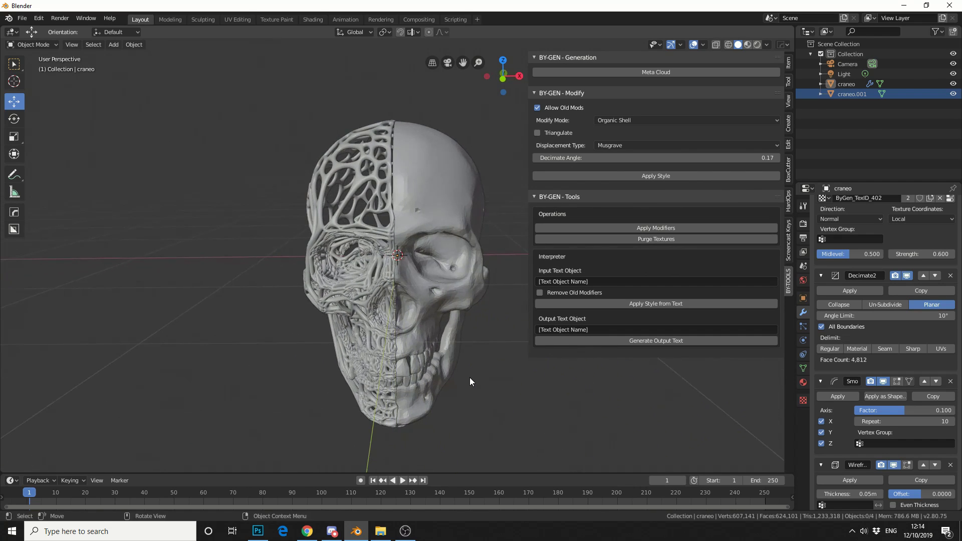